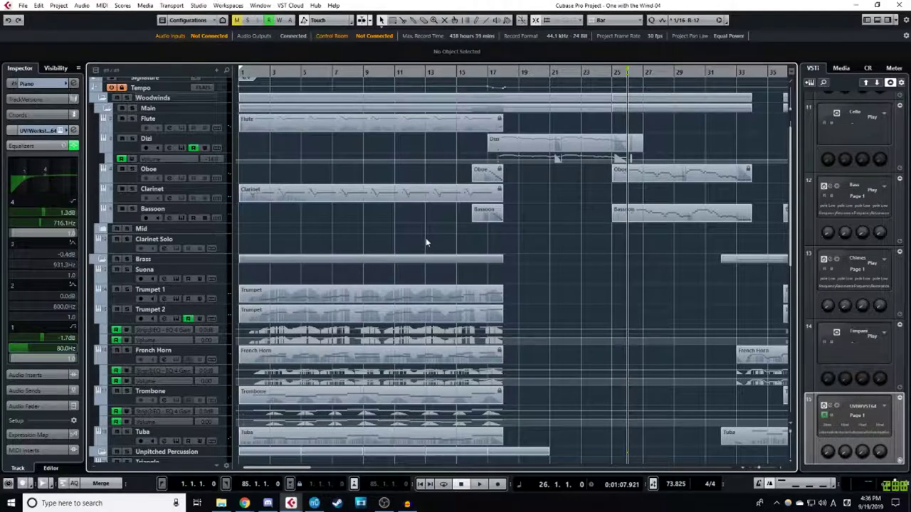
# Look through the project's tracks from the woodwinds and brass down to the percussion and strings
pyautogui.scroll(-10, 451, 246)
pyautogui.scroll(10, 450, 246)
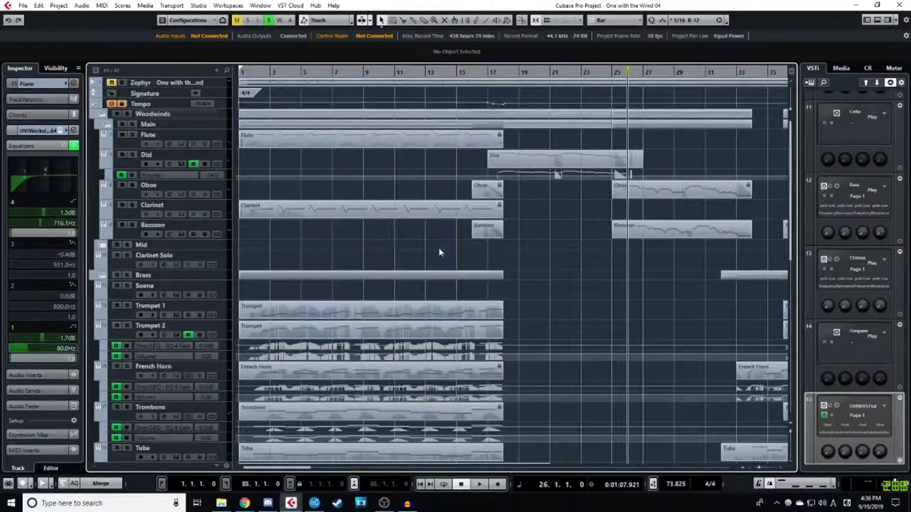
pyautogui.scroll(-15, 444, 249)
pyautogui.scroll(10, 439, 252)
pyautogui.scroll(5, 439, 252)
pyautogui.scroll(-6, 435, 242)
pyautogui.scroll(-4, 429, 221)
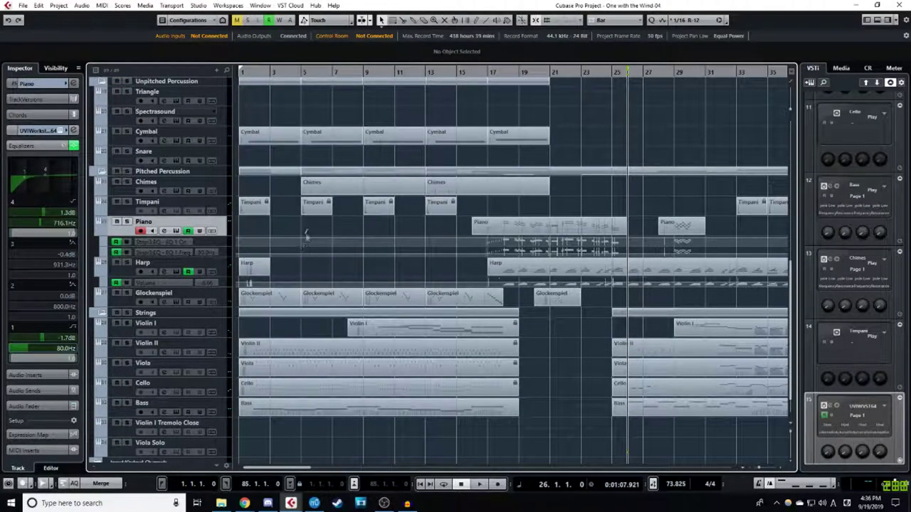
# Return the playhead to bar 1 and open the first Harp part in the editor to examine its modulation curve
pyautogui.click(243, 72)
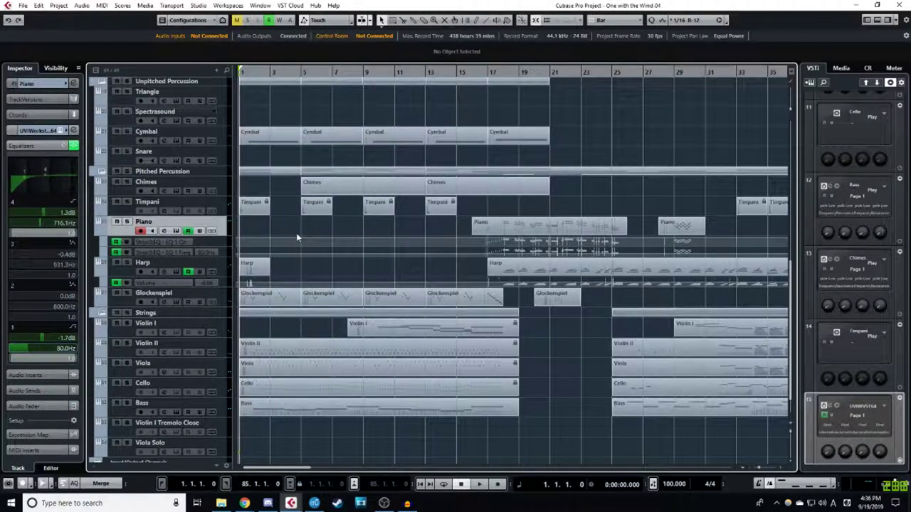
pyautogui.doubleClick(250, 268)
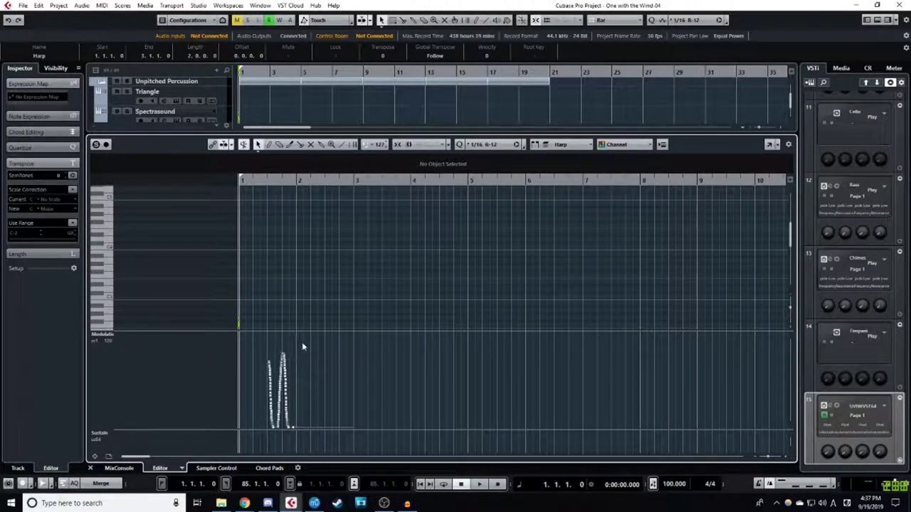
pyautogui.scroll(3, 306, 345)
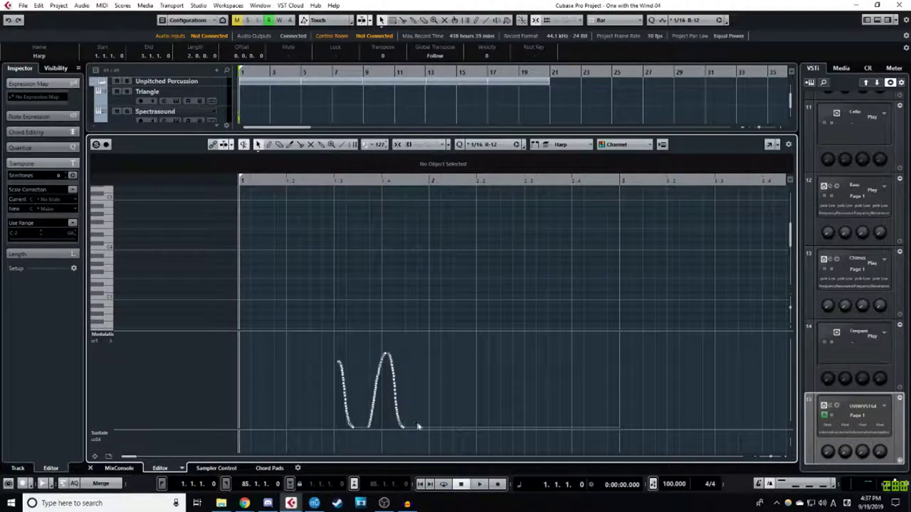
pyautogui.moveTo(420, 424); pyautogui.dragTo(413, 442)
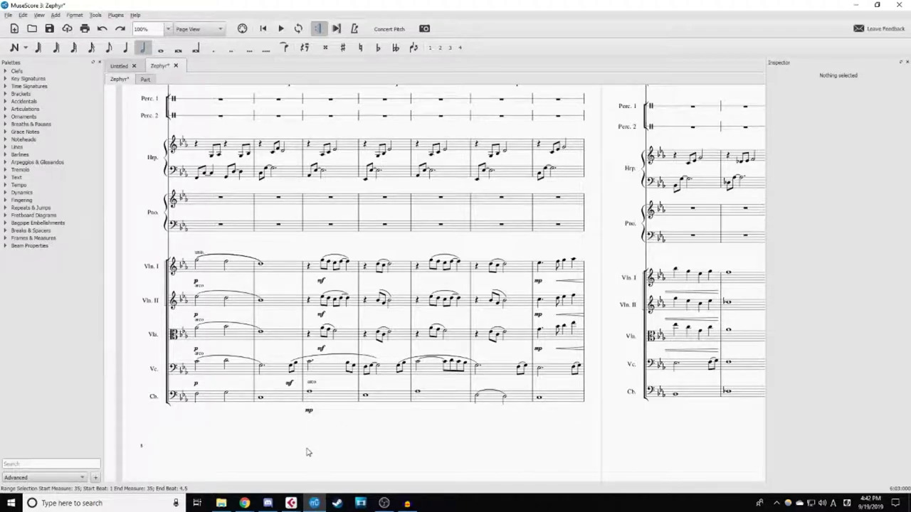
# In the Zephyr score in MuseScore, circle the cello melody around rehearsal mark C, and clear the marking
pyautogui.moveTo(714, 446); pyautogui.dragTo(625, 433)
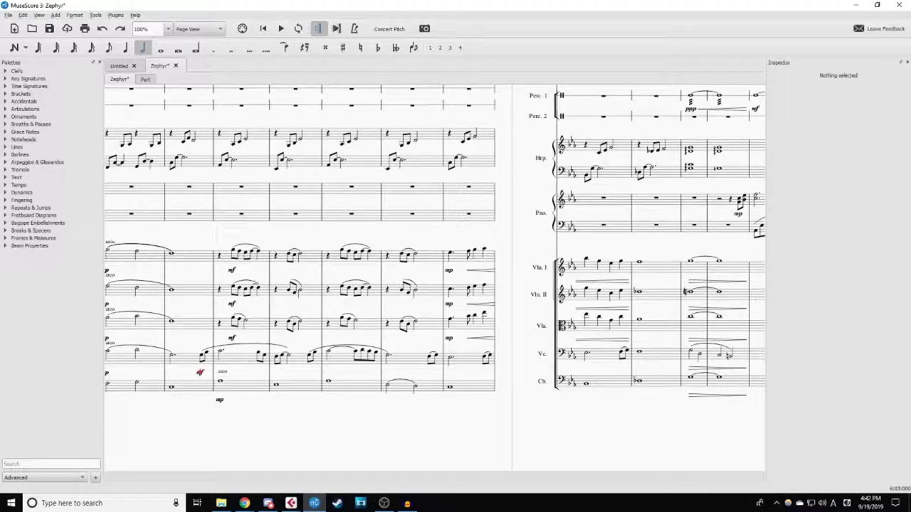
pyautogui.moveTo(190, 373)
pyautogui.mouseDown()
pyautogui.moveTo(371, 330)
pyautogui.moveTo(508, 346)
pyautogui.moveTo(527, 368)
pyautogui.moveTo(175, 373)
pyautogui.mouseUp()
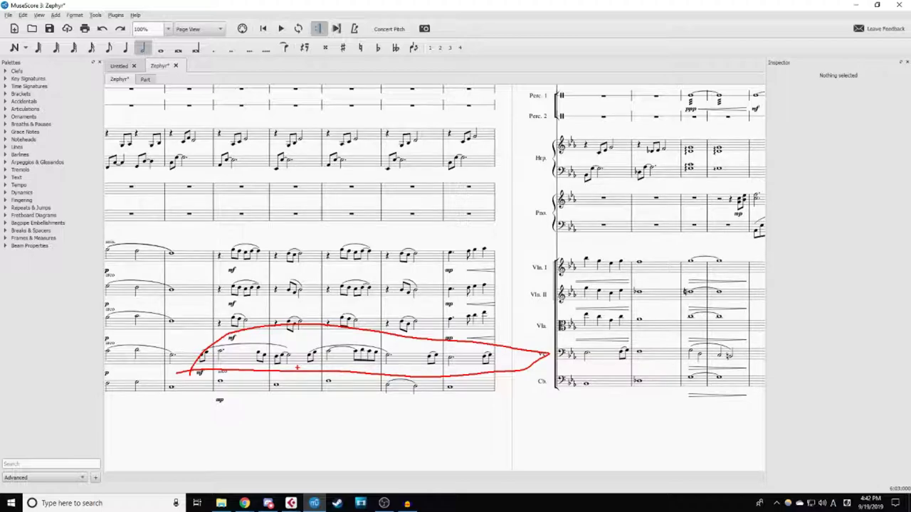
pyautogui.press('Escape')
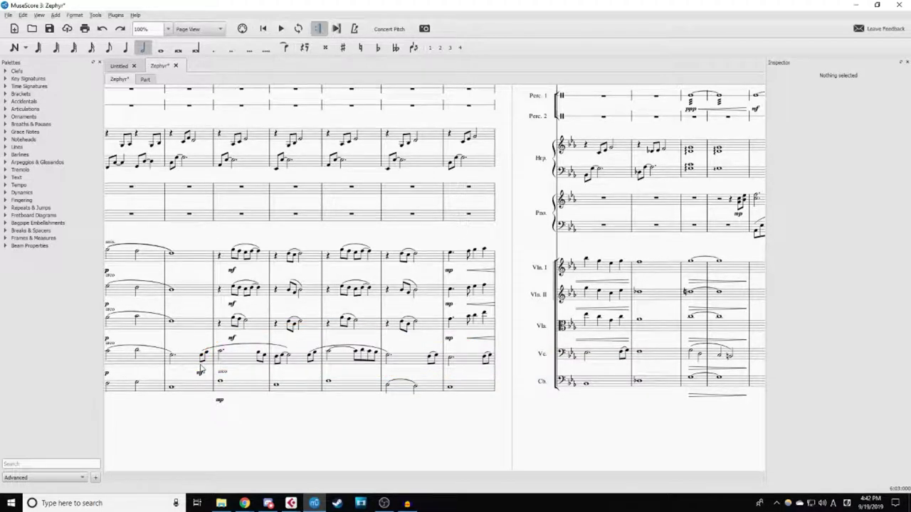
# Circle the French horn melody around rehearsal mark C, and mark the string notes in the same passage
pyautogui.scroll(6, 201, 368)
pyautogui.scroll(3, 202, 368)
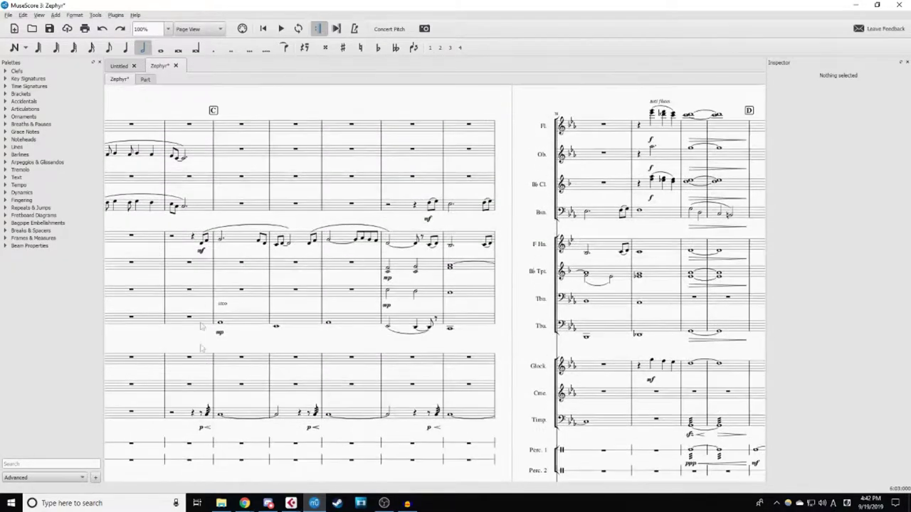
pyautogui.moveTo(192, 233)
pyautogui.mouseDown()
pyautogui.moveTo(341, 224)
pyautogui.moveTo(495, 239)
pyautogui.moveTo(515, 252)
pyautogui.moveTo(326, 268)
pyautogui.moveTo(189, 249)
pyautogui.moveTo(181, 245)
pyautogui.moveTo(202, 232)
pyautogui.mouseUp()
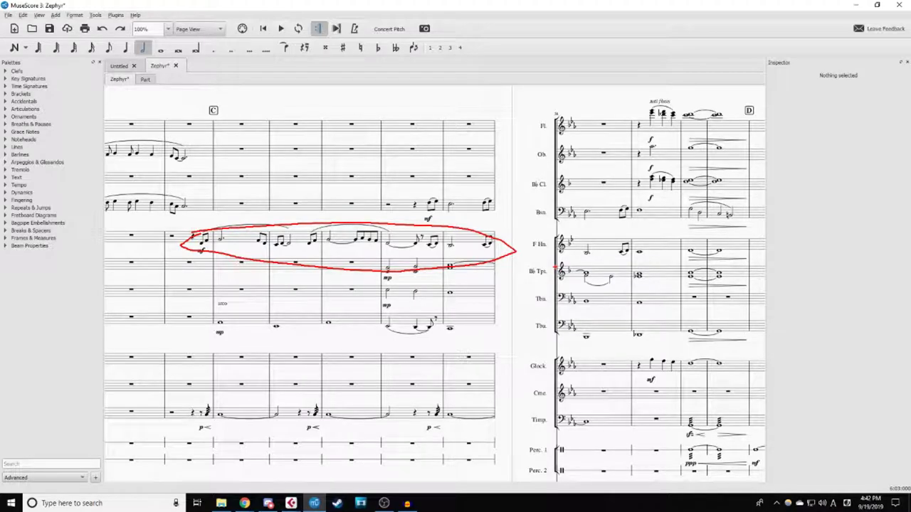
pyautogui.moveTo(414, 217)
pyautogui.mouseDown()
pyautogui.moveTo(698, 211)
pyautogui.moveTo(403, 221)
pyautogui.mouseUp()
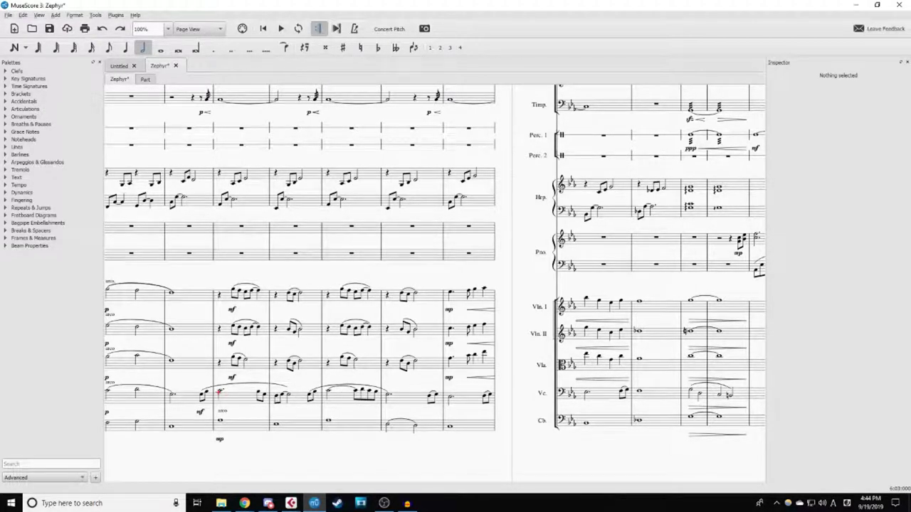
pyautogui.moveTo(238, 397)
pyautogui.mouseDown()
pyautogui.moveTo(225, 403)
pyautogui.moveTo(255, 397)
pyautogui.moveTo(229, 403)
pyautogui.mouseUp()
pyautogui.moveTo(240, 377)
pyautogui.mouseDown()
pyautogui.moveTo(250, 377)
pyautogui.moveTo(225, 335)
pyautogui.moveTo(239, 276)
pyautogui.moveTo(266, 299)
pyautogui.moveTo(262, 351)
pyautogui.moveTo(248, 374)
pyautogui.mouseUp()
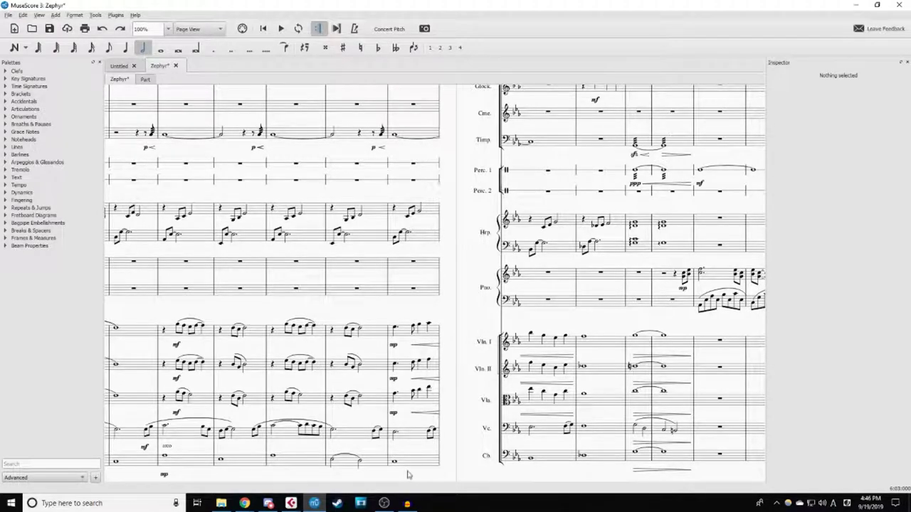
# Circle the trumpet and trombone half notes marked mp in the bars after rehearsal mark C, and clear the marking
pyautogui.scroll(-1, 405, 456)
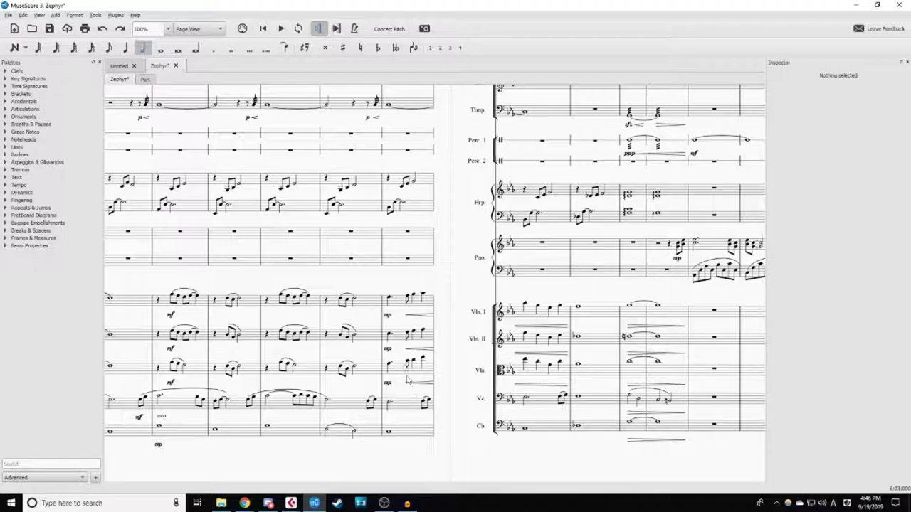
pyautogui.moveTo(439, 264); pyautogui.dragTo(463, 406)
pyautogui.moveTo(479, 261); pyautogui.dragTo(492, 431)
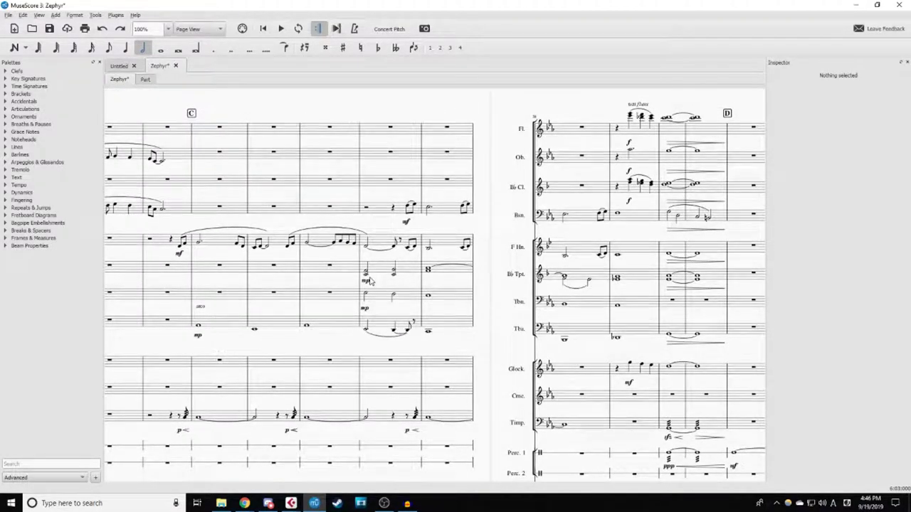
pyautogui.moveTo(395, 314)
pyautogui.mouseDown()
pyautogui.moveTo(420, 267)
pyautogui.moveTo(424, 307)
pyautogui.mouseUp()
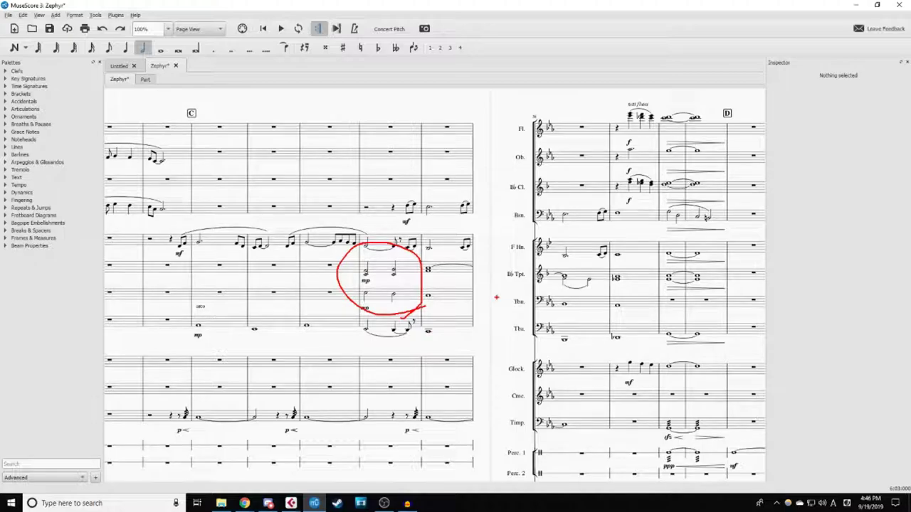
pyautogui.press('Escape')
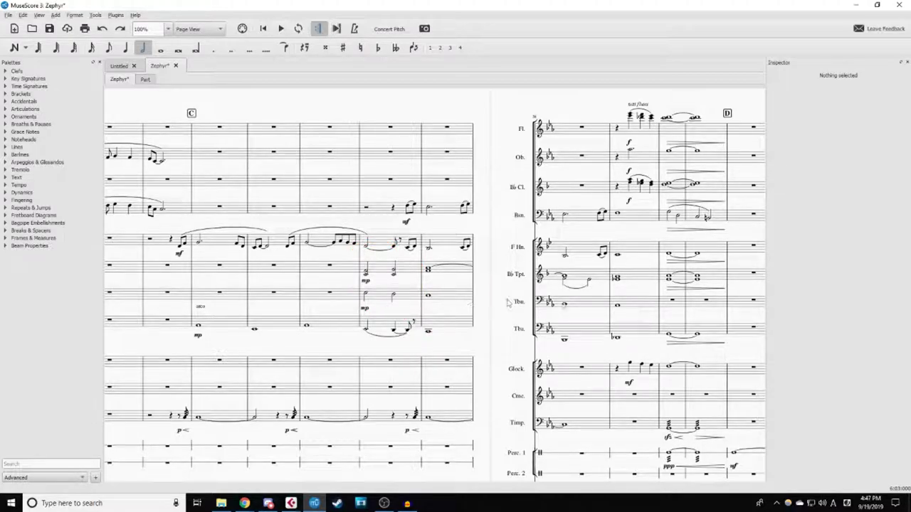
# Circle the flute figure marked f on the following page, just before rehearsal mark D
pyautogui.moveTo(676, 302); pyautogui.dragTo(490, 305)
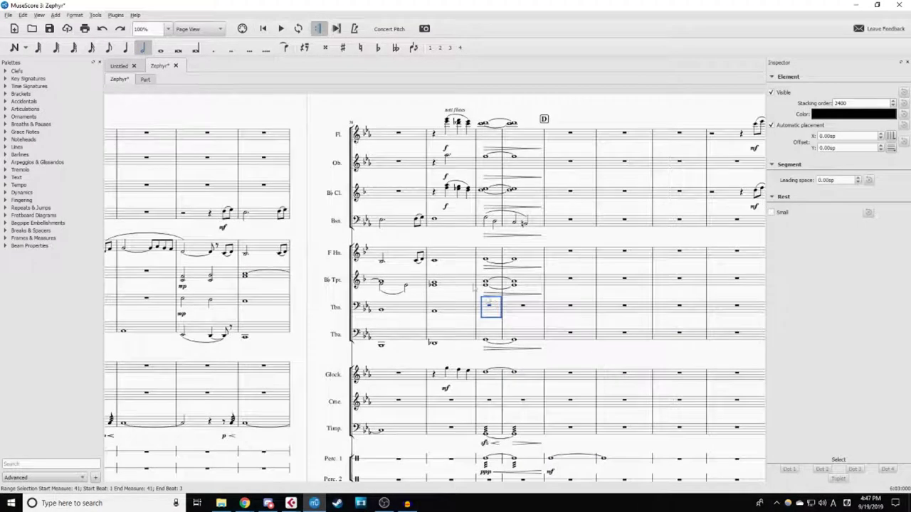
pyautogui.click(449, 247)
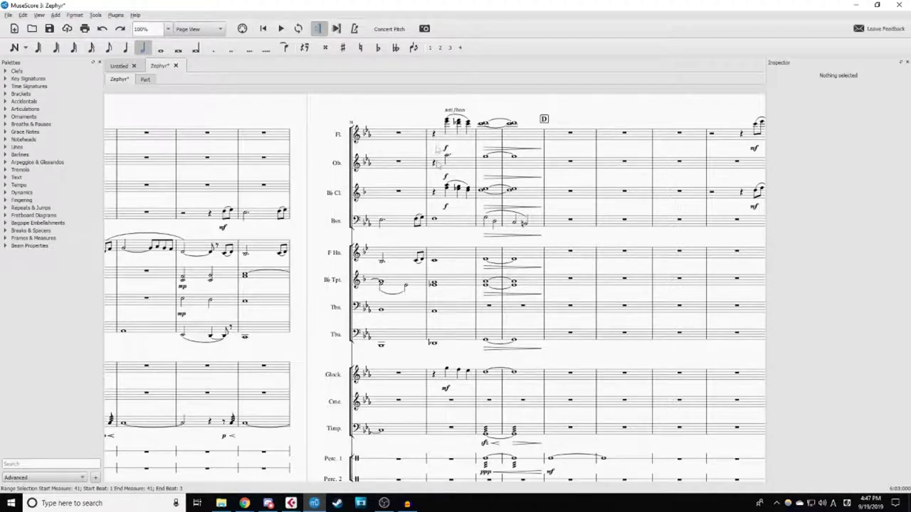
pyautogui.moveTo(488, 108)
pyautogui.mouseDown()
pyautogui.moveTo(443, 203)
pyautogui.moveTo(557, 112)
pyautogui.moveTo(474, 101)
pyautogui.mouseUp()
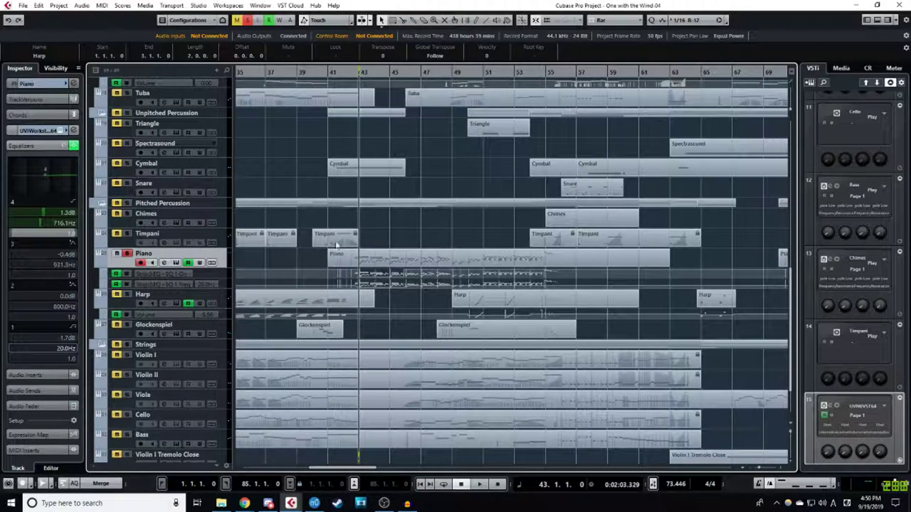
# In Cubase, open the Piano track's channel settings to examine its equalizer at bar 43, and close them
pyautogui.click(165, 262)
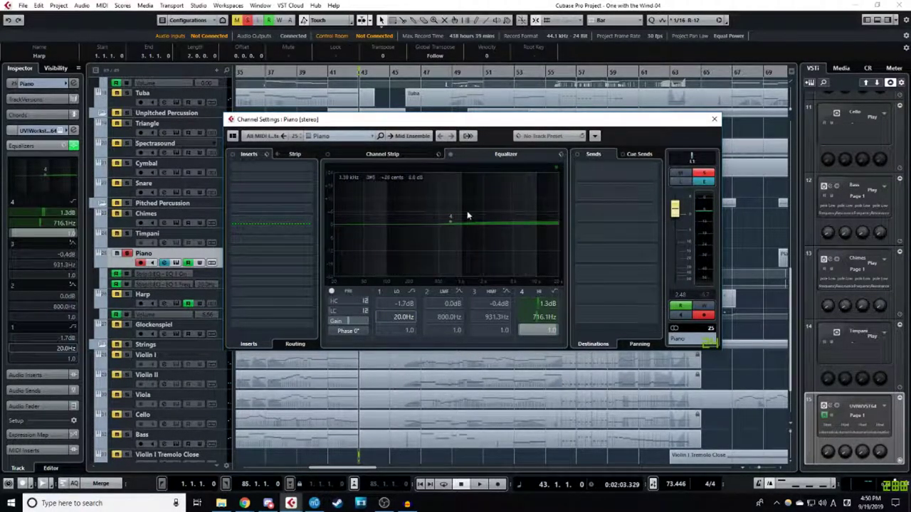
pyautogui.moveTo(468, 118); pyautogui.dragTo(613, 137)
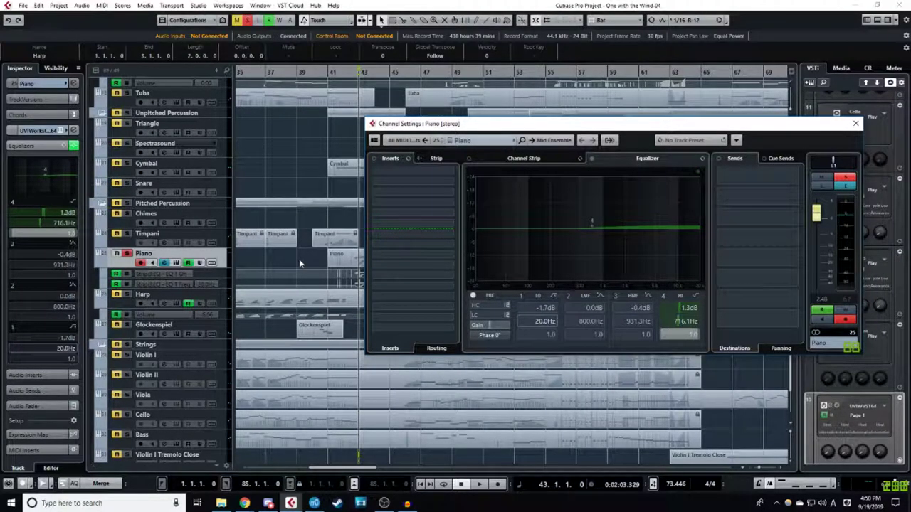
pyautogui.click(317, 173)
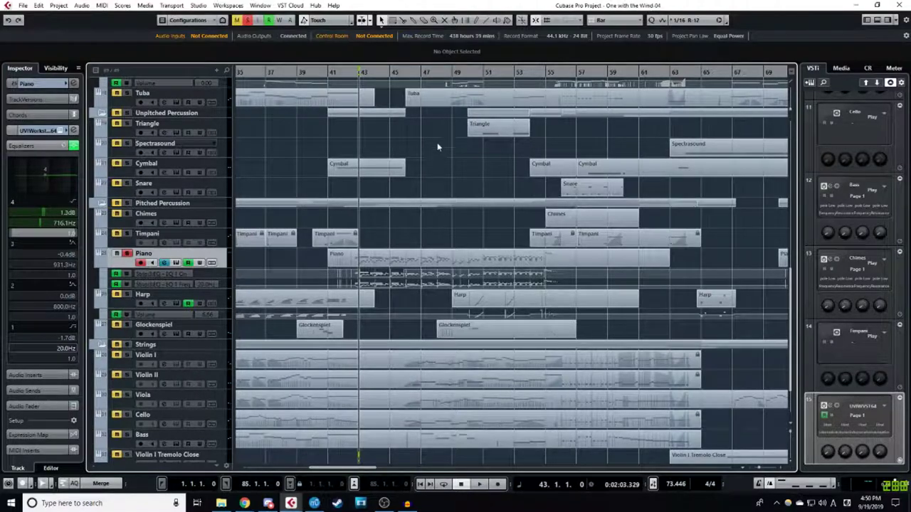
# Move the playhead to bar 48 and reopen the Piano channel settings to examine the equalizer there
pyautogui.click(428, 73)
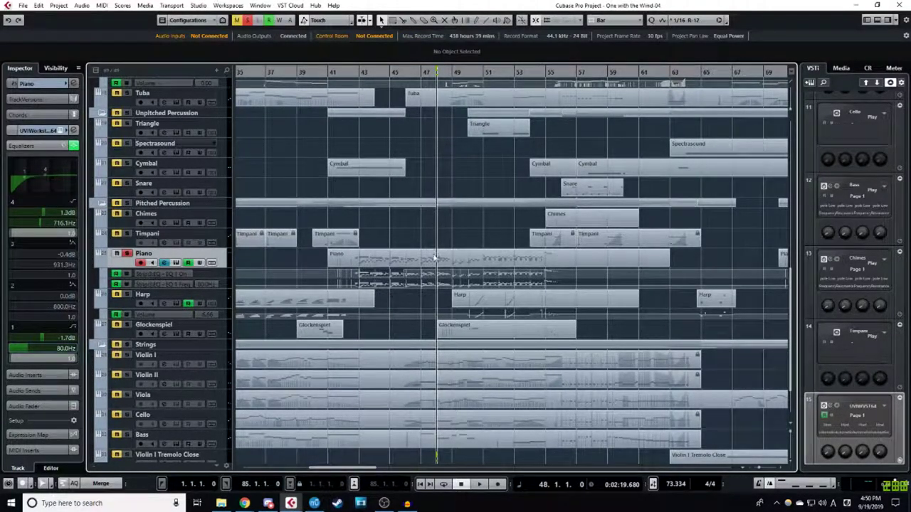
pyautogui.click(164, 262)
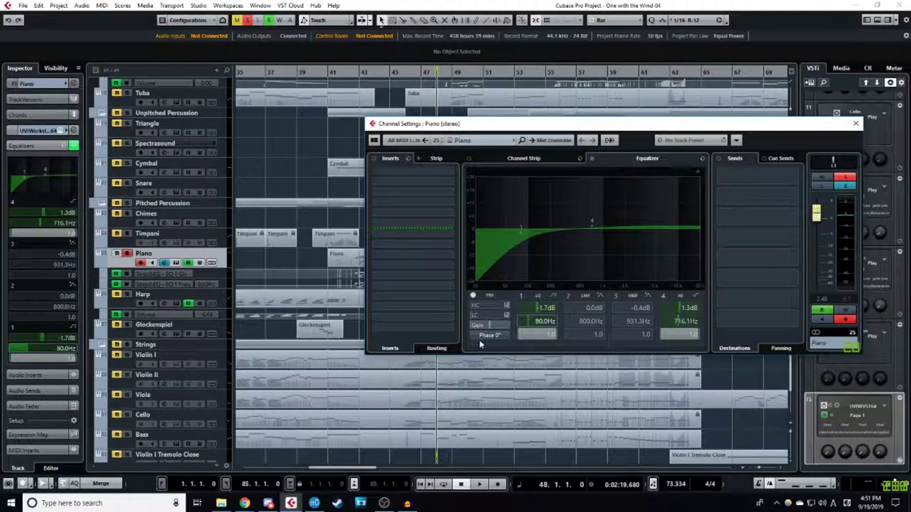
pyautogui.moveTo(481, 331)
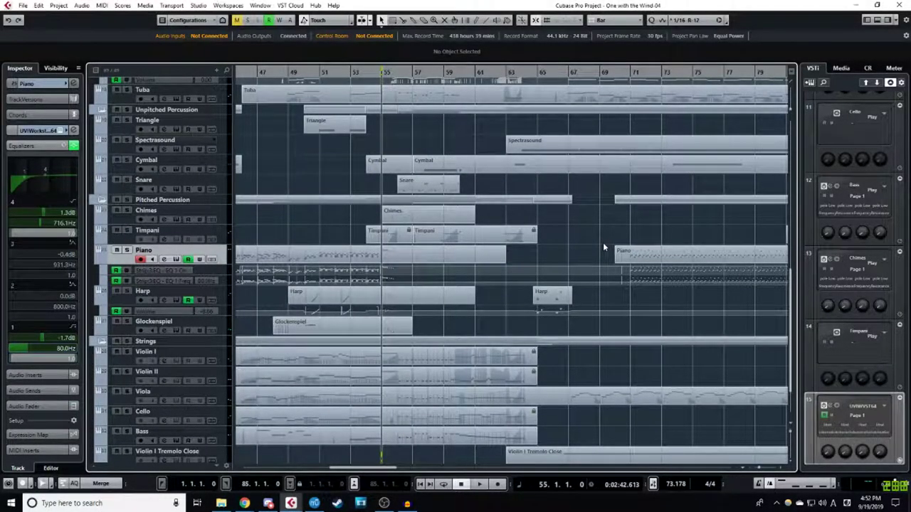
# Circle the lock icons on the two Timpani parts and on the Violin I and Cello parts
pyautogui.moveTo(552, 225); pyautogui.dragTo(554, 238)
pyautogui.moveTo(421, 237)
pyautogui.mouseDown()
pyautogui.moveTo(397, 233)
pyautogui.moveTo(428, 235)
pyautogui.mouseUp()
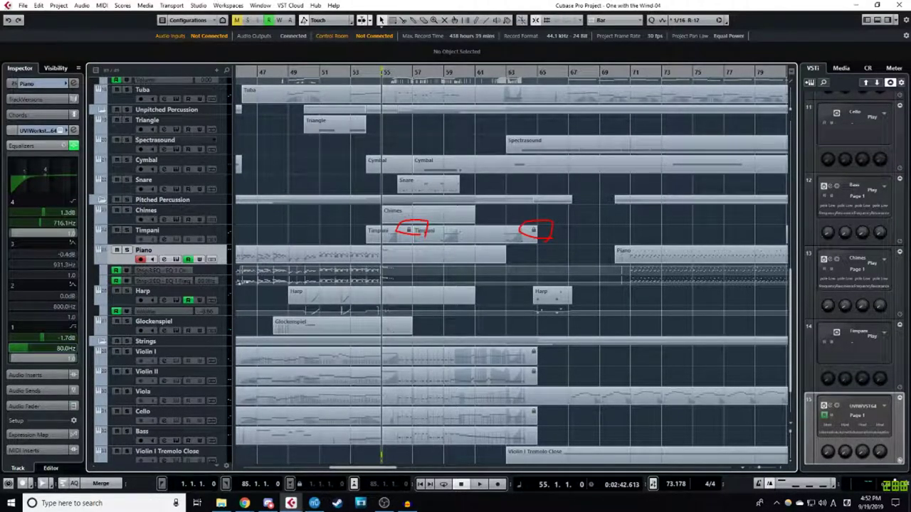
pyautogui.moveTo(541, 340); pyautogui.dragTo(543, 356)
pyautogui.moveTo(539, 419)
pyautogui.mouseDown()
pyautogui.moveTo(534, 400)
pyautogui.moveTo(548, 411)
pyautogui.mouseUp()
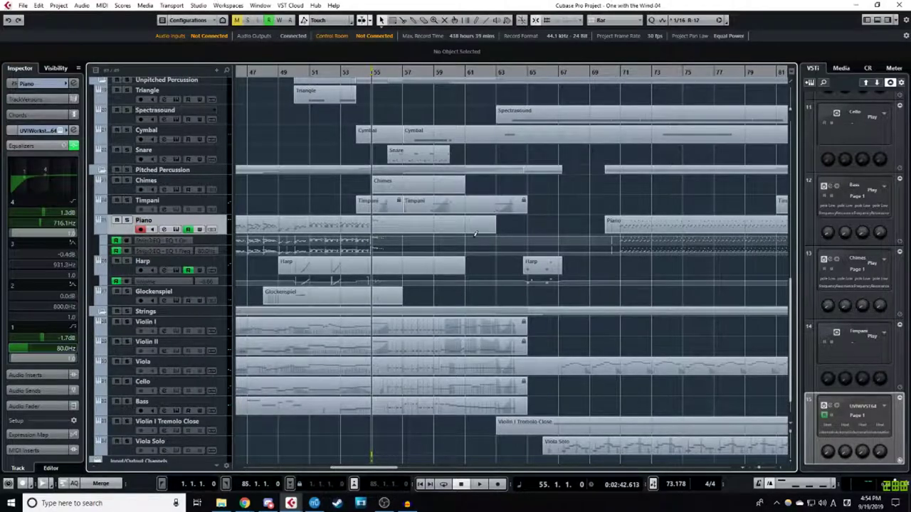
# Examine the Trumpet 2 equalizer in its channel settings at bar 57, and play the arrangement from there
pyautogui.scroll(2, 487, 313)
pyautogui.scroll(2, 463, 285)
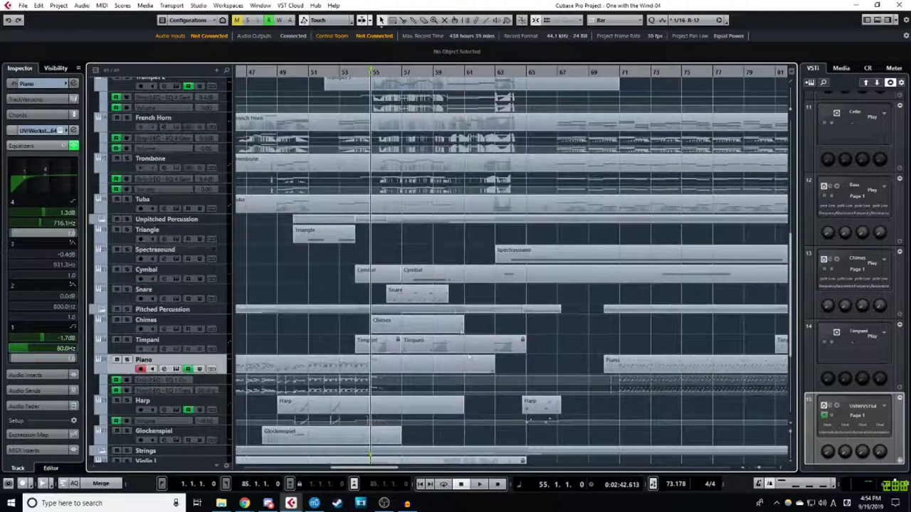
pyautogui.scroll(3, 435, 341)
pyautogui.click(400, 73)
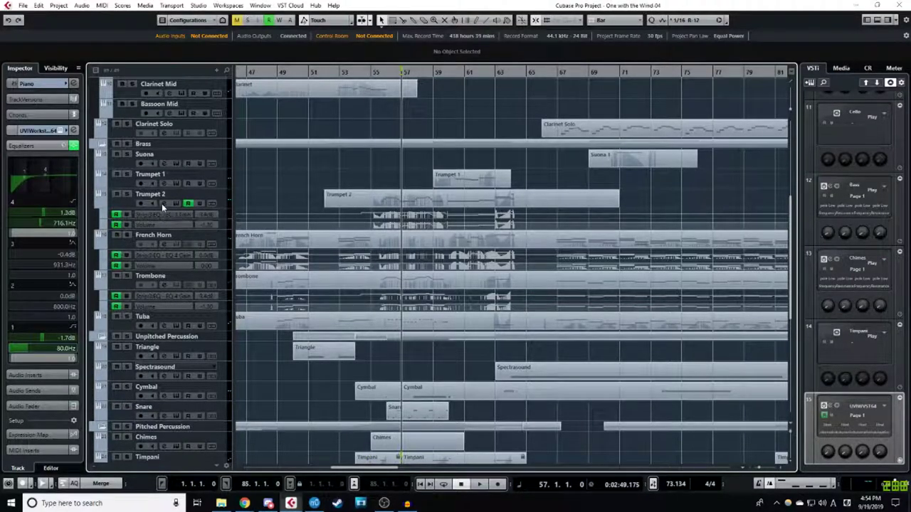
pyautogui.click(162, 204)
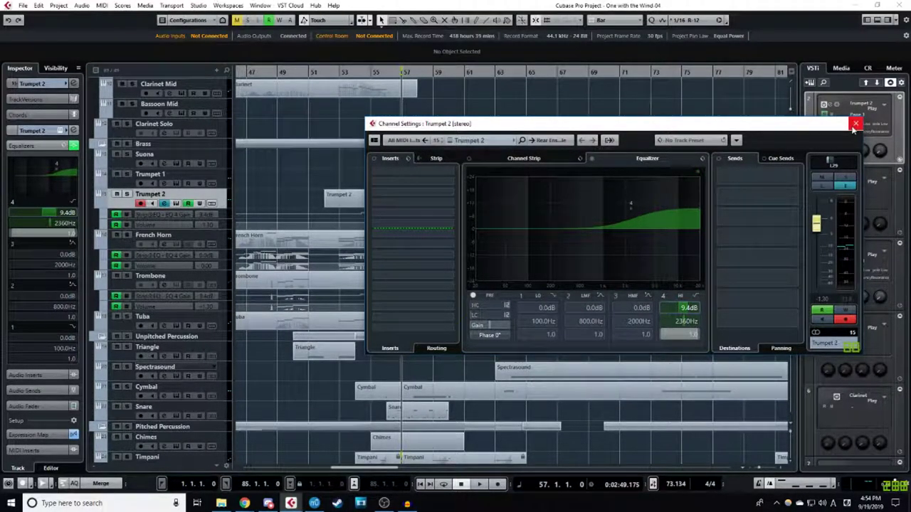
pyautogui.click(855, 123)
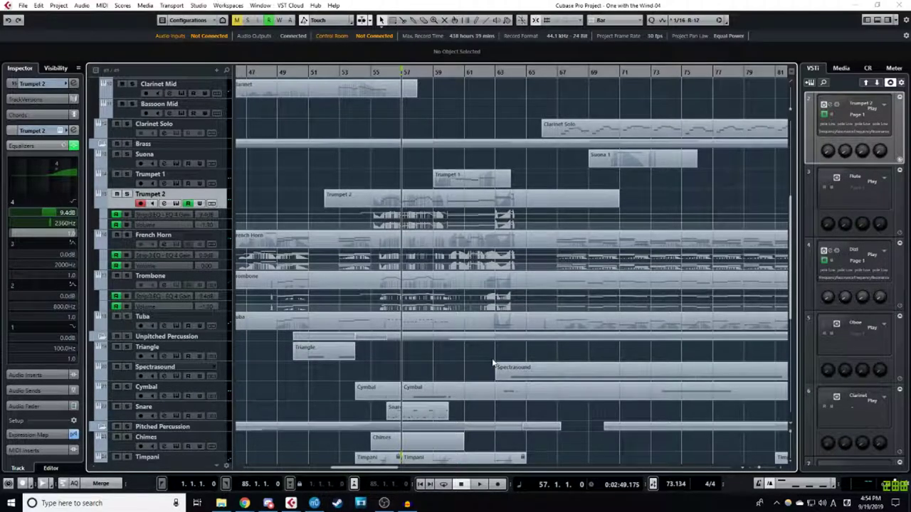
pyautogui.scroll(-3, 493, 363)
pyautogui.press('space')
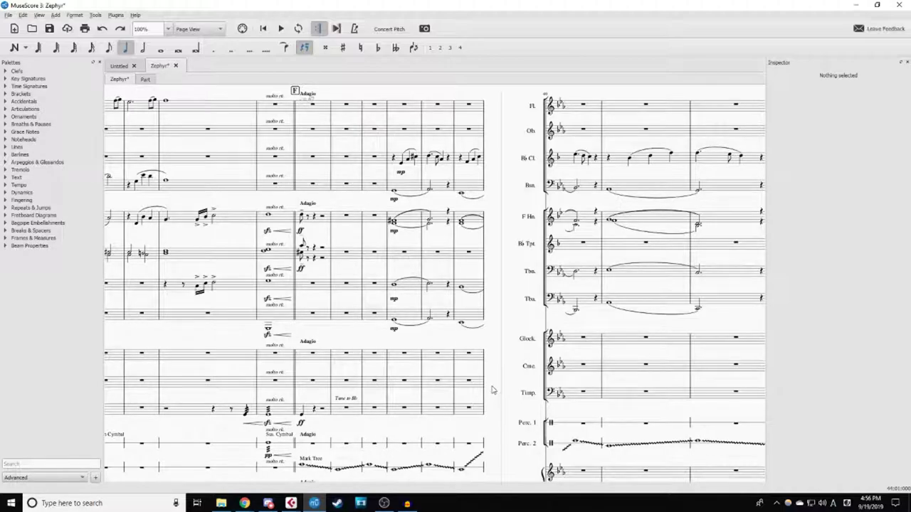
# In the MuseScore score, circle the Mark Tree line in Percussion 2 after rehearsal mark F and view the string staves below
pyautogui.scroll(-4, 505, 418)
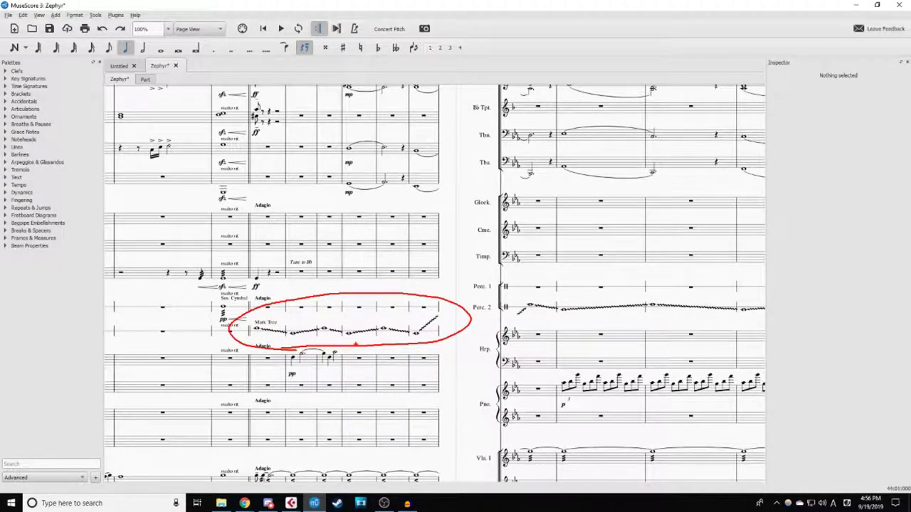
pyautogui.moveTo(463, 363)
pyautogui.mouseDown()
pyautogui.moveTo(450, 299)
pyautogui.moveTo(382, 158)
pyautogui.mouseUp()
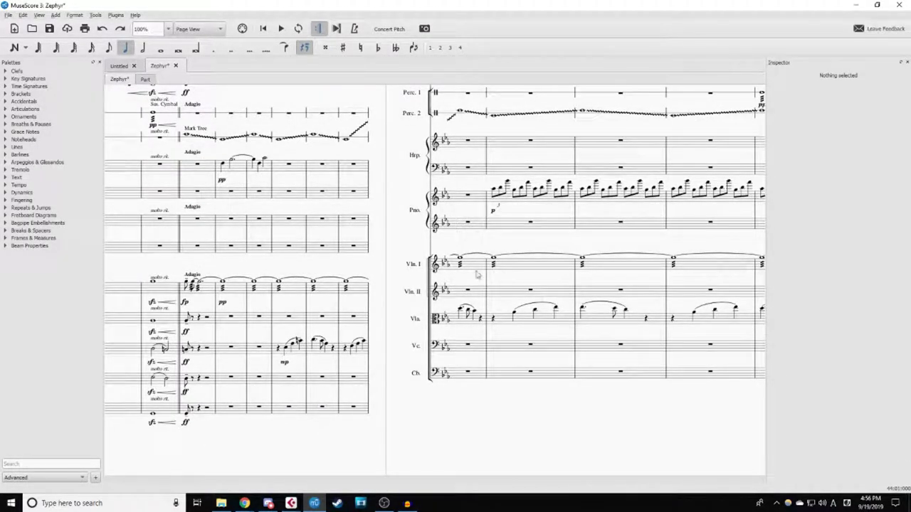
# View the end of the score and circle the closing measures in the Cello, Violin II and Percussion 1 staves
pyautogui.moveTo(627, 280); pyautogui.dragTo(530, 279)
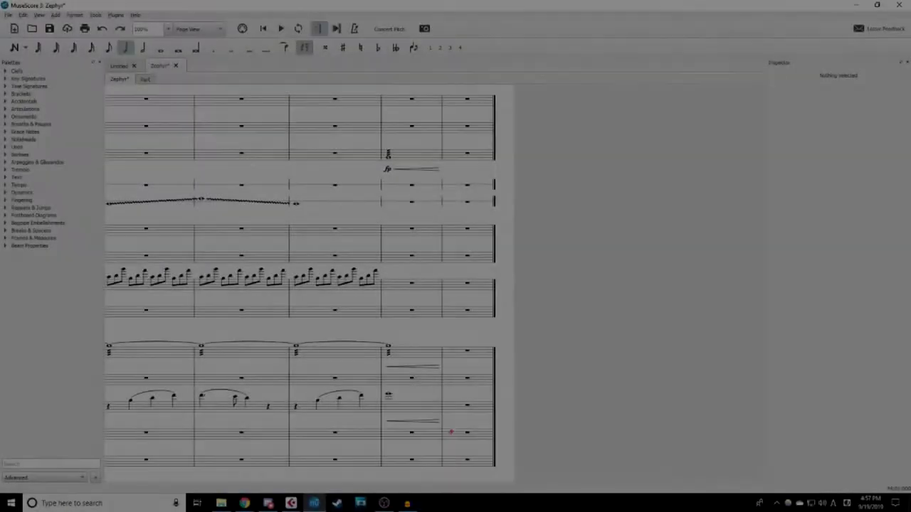
pyautogui.moveTo(450, 431)
pyautogui.mouseDown()
pyautogui.moveTo(427, 434)
pyautogui.moveTo(386, 417)
pyautogui.moveTo(452, 418)
pyautogui.moveTo(438, 439)
pyautogui.mouseUp()
pyautogui.moveTo(435, 377)
pyautogui.mouseDown()
pyautogui.moveTo(358, 376)
pyautogui.moveTo(440, 345)
pyautogui.moveTo(441, 384)
pyautogui.mouseUp()
pyautogui.moveTo(453, 185)
pyautogui.mouseDown()
pyautogui.moveTo(379, 171)
pyautogui.moveTo(451, 147)
pyautogui.moveTo(455, 185)
pyautogui.moveTo(429, 196)
pyautogui.mouseUp()
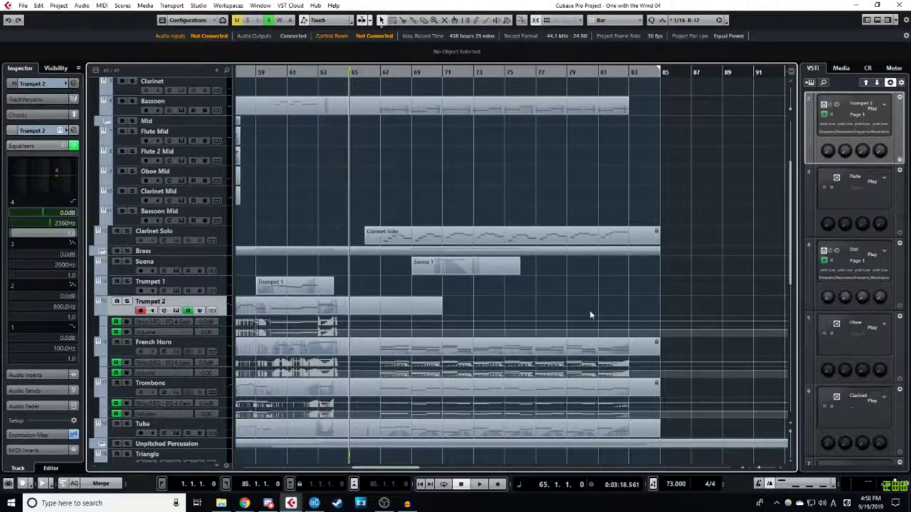
# In the Cubase project, find the string tracks around bar 65 and select the Viola and Viola Solo tracks to compare them
pyautogui.scroll(1, 577, 307)
pyautogui.scroll(2, 578, 308)
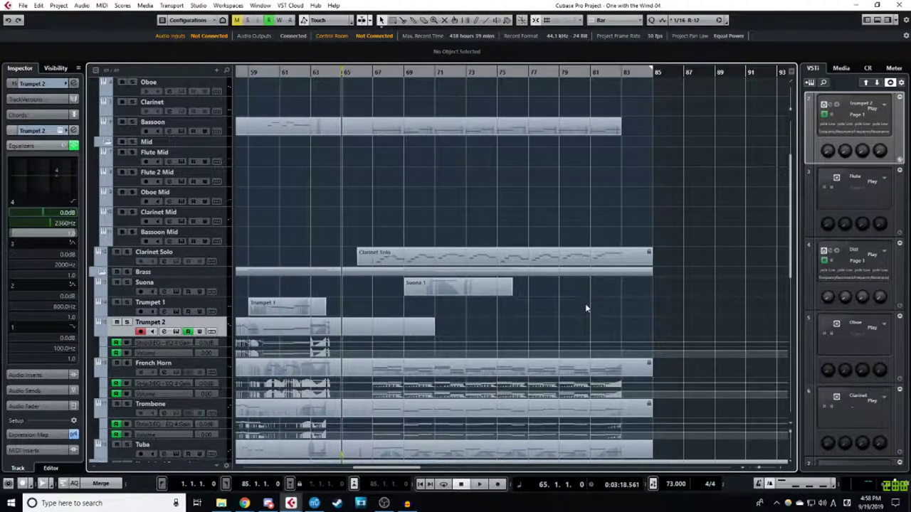
pyautogui.scroll(-10, 580, 313)
pyautogui.hscroll(2, 383, 356)
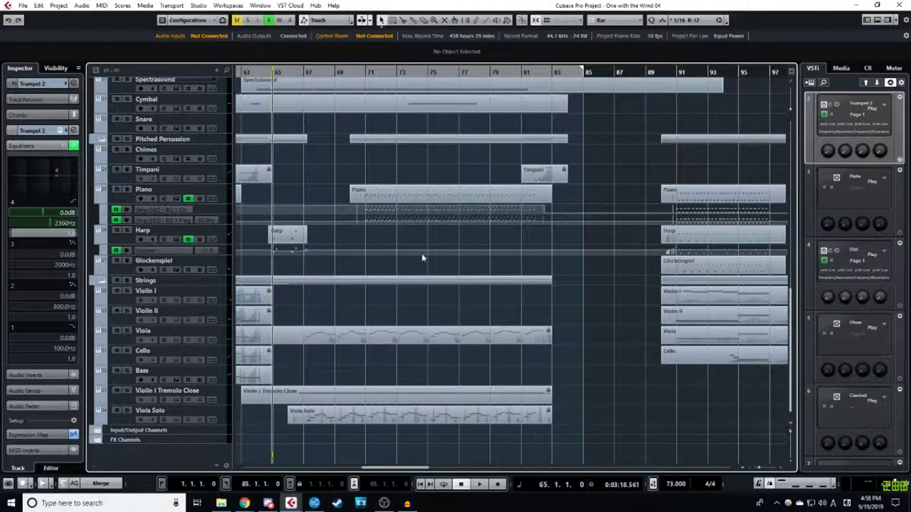
pyautogui.hscroll(-2, 348, 315)
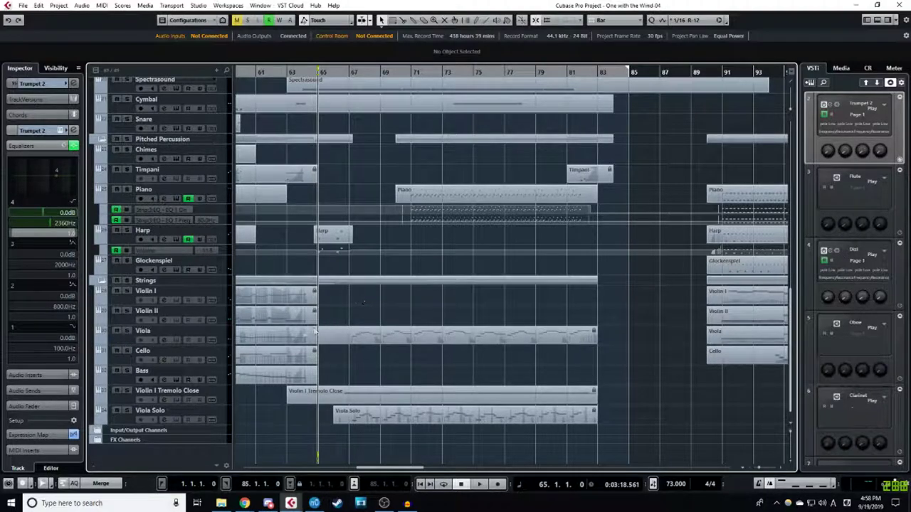
pyautogui.click(219, 334)
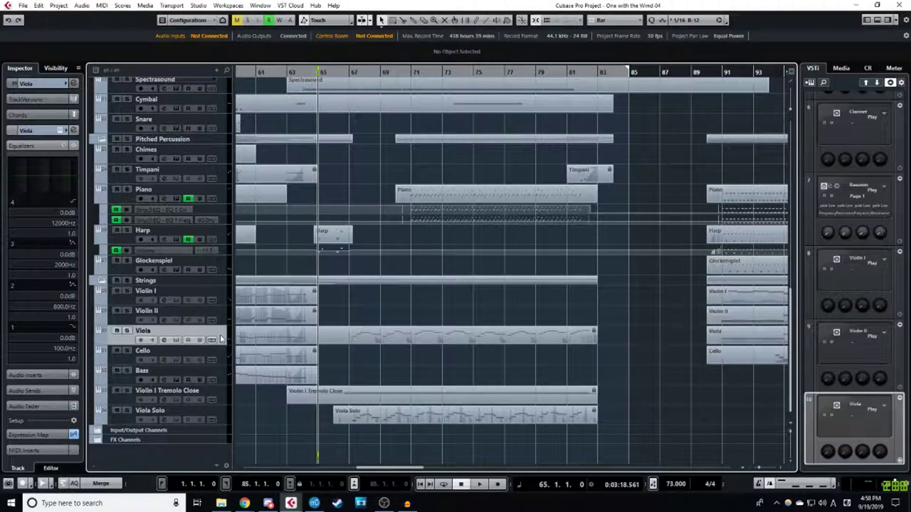
pyautogui.click(219, 411)
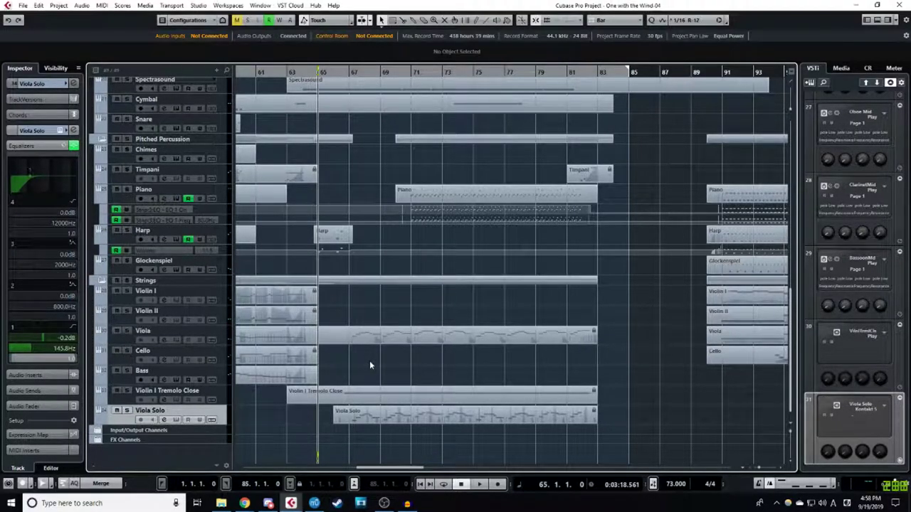
# Solo the Viola track and audition it from bar 67
pyautogui.click(126, 331)
pyautogui.click(348, 72)
pyautogui.press('space')
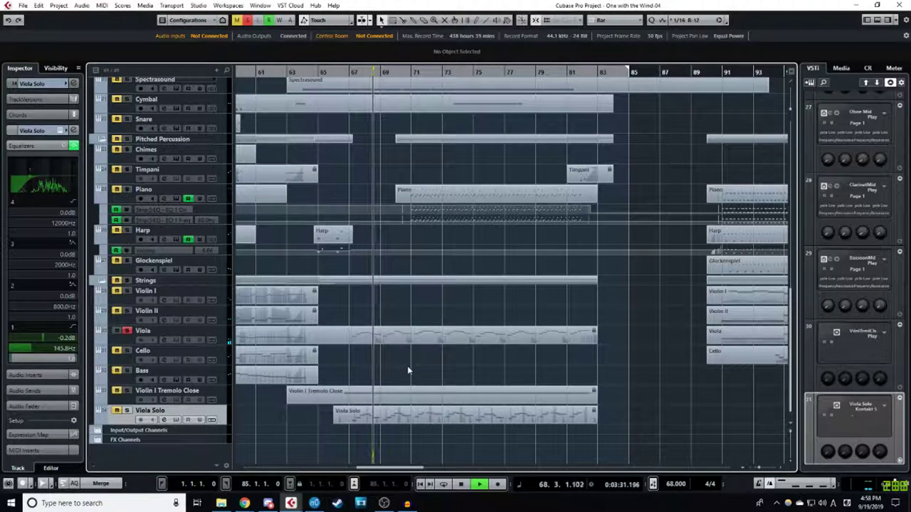
pyautogui.press('space')
# Solo only the Viola Solo track instead of Viola and audition it from bar 67
pyautogui.click(126, 411)
pyautogui.click(127, 331)
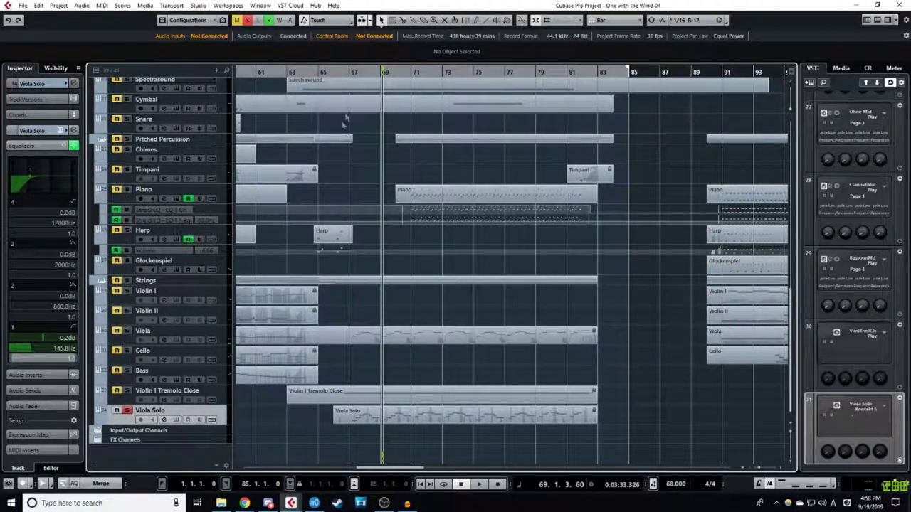
pyautogui.click(351, 74)
pyautogui.press('space')
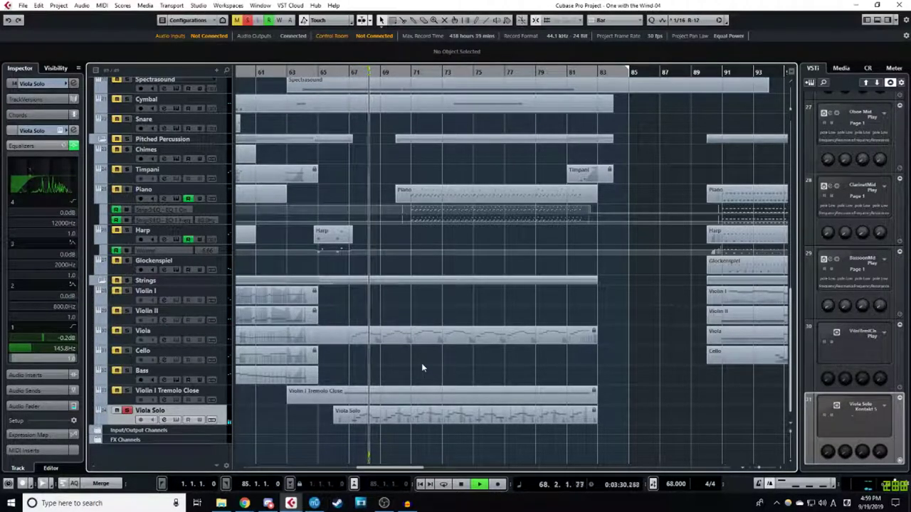
pyautogui.press('space')
# Add the Viola track to the solo and audition it together with Viola Solo from bar 67
pyautogui.click(126, 331)
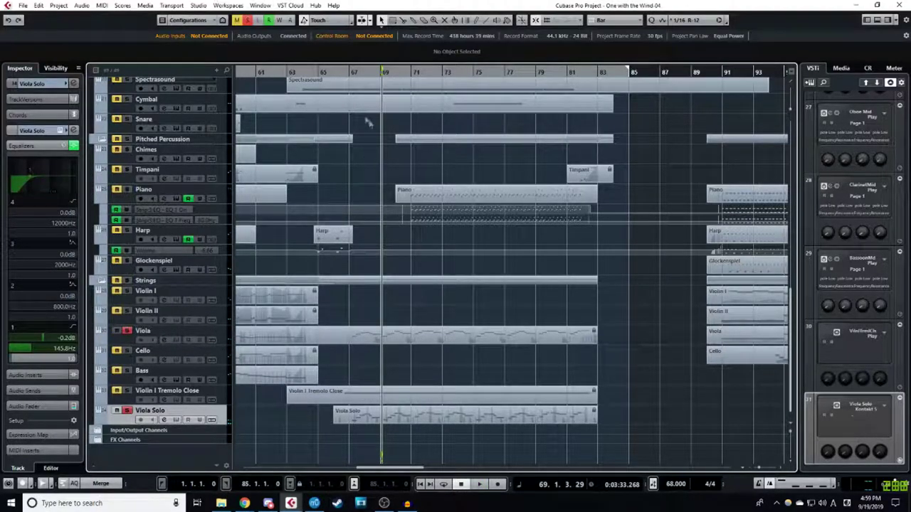
pyautogui.click(350, 75)
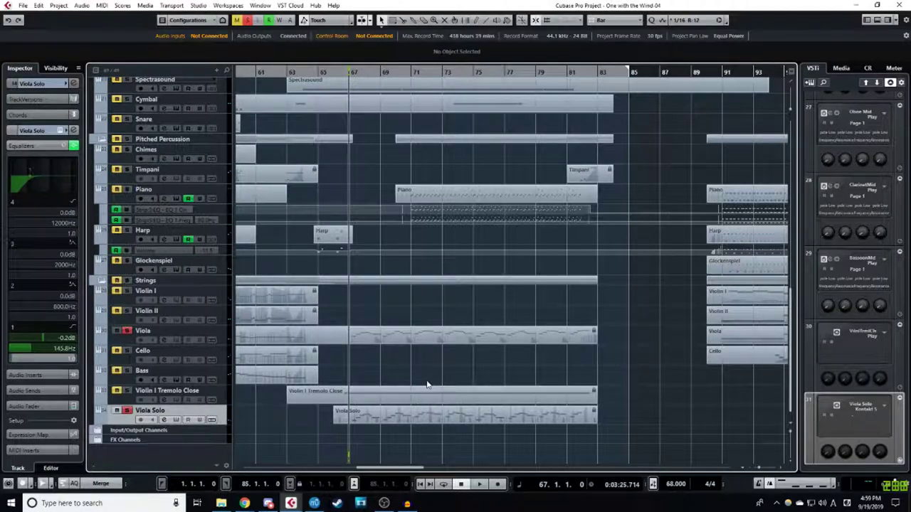
pyautogui.press('space')
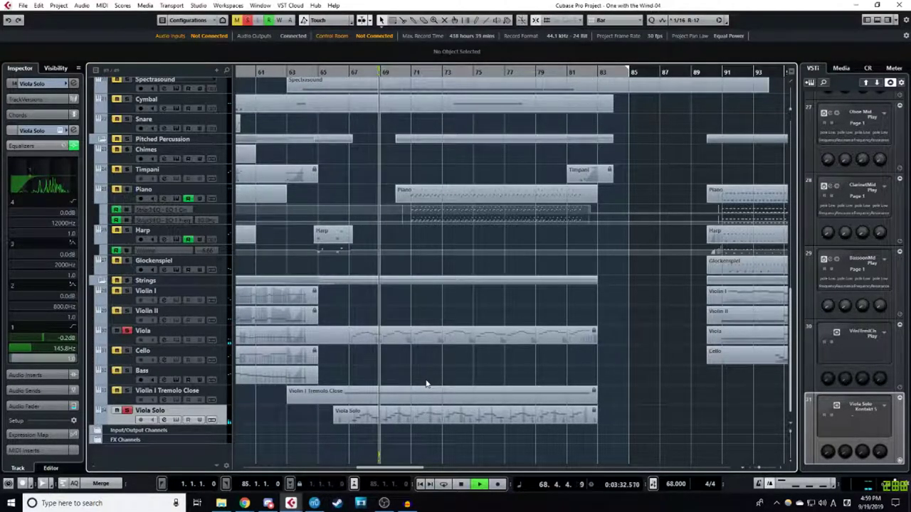
pyautogui.press('space')
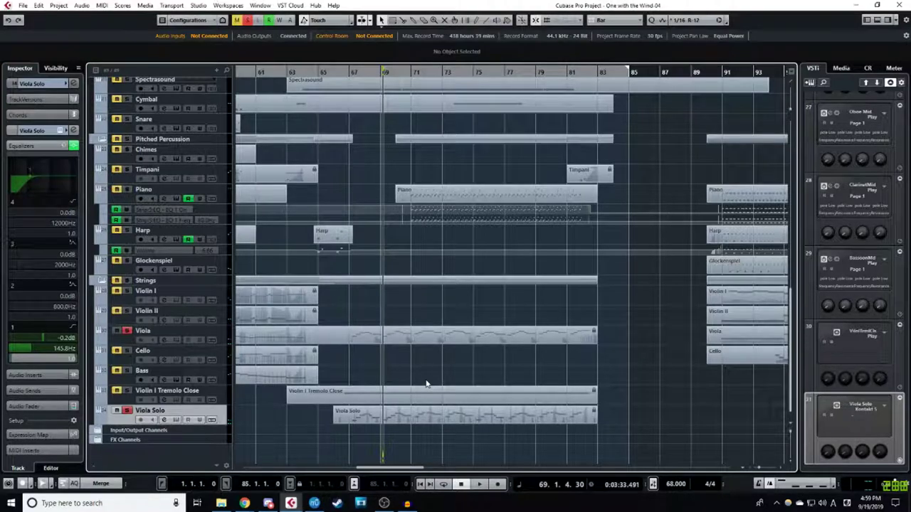